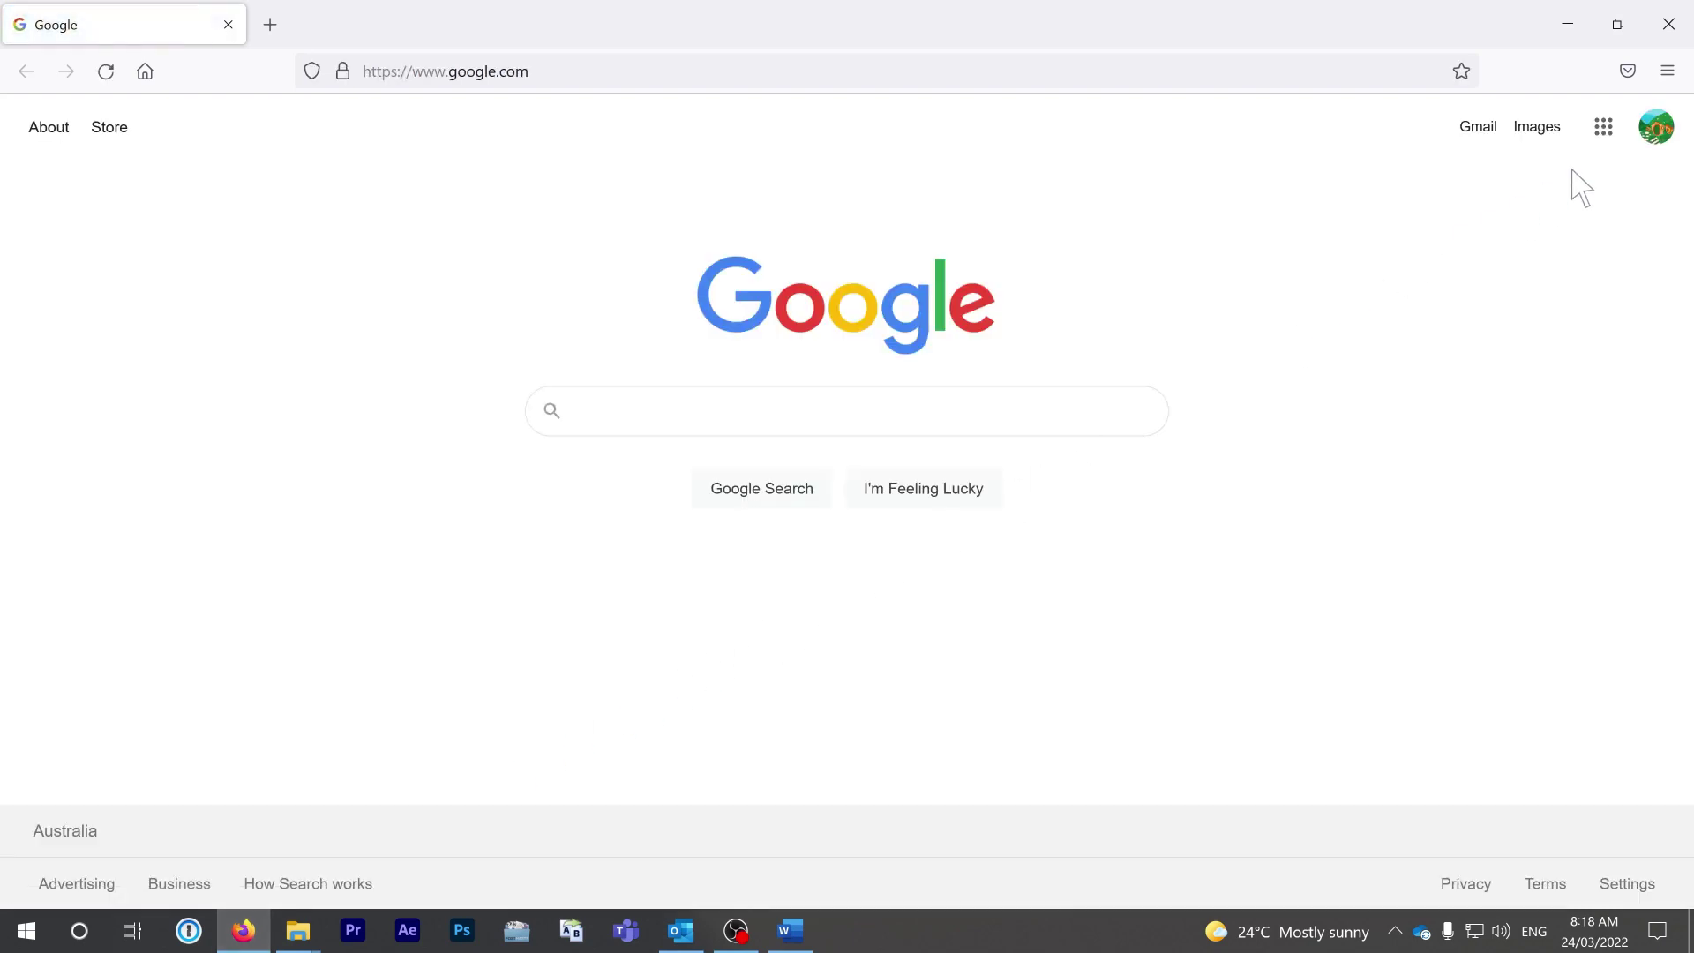
# Go from the account menu to Manage your Google Account's Security page.
pyautogui.click(1654, 127)
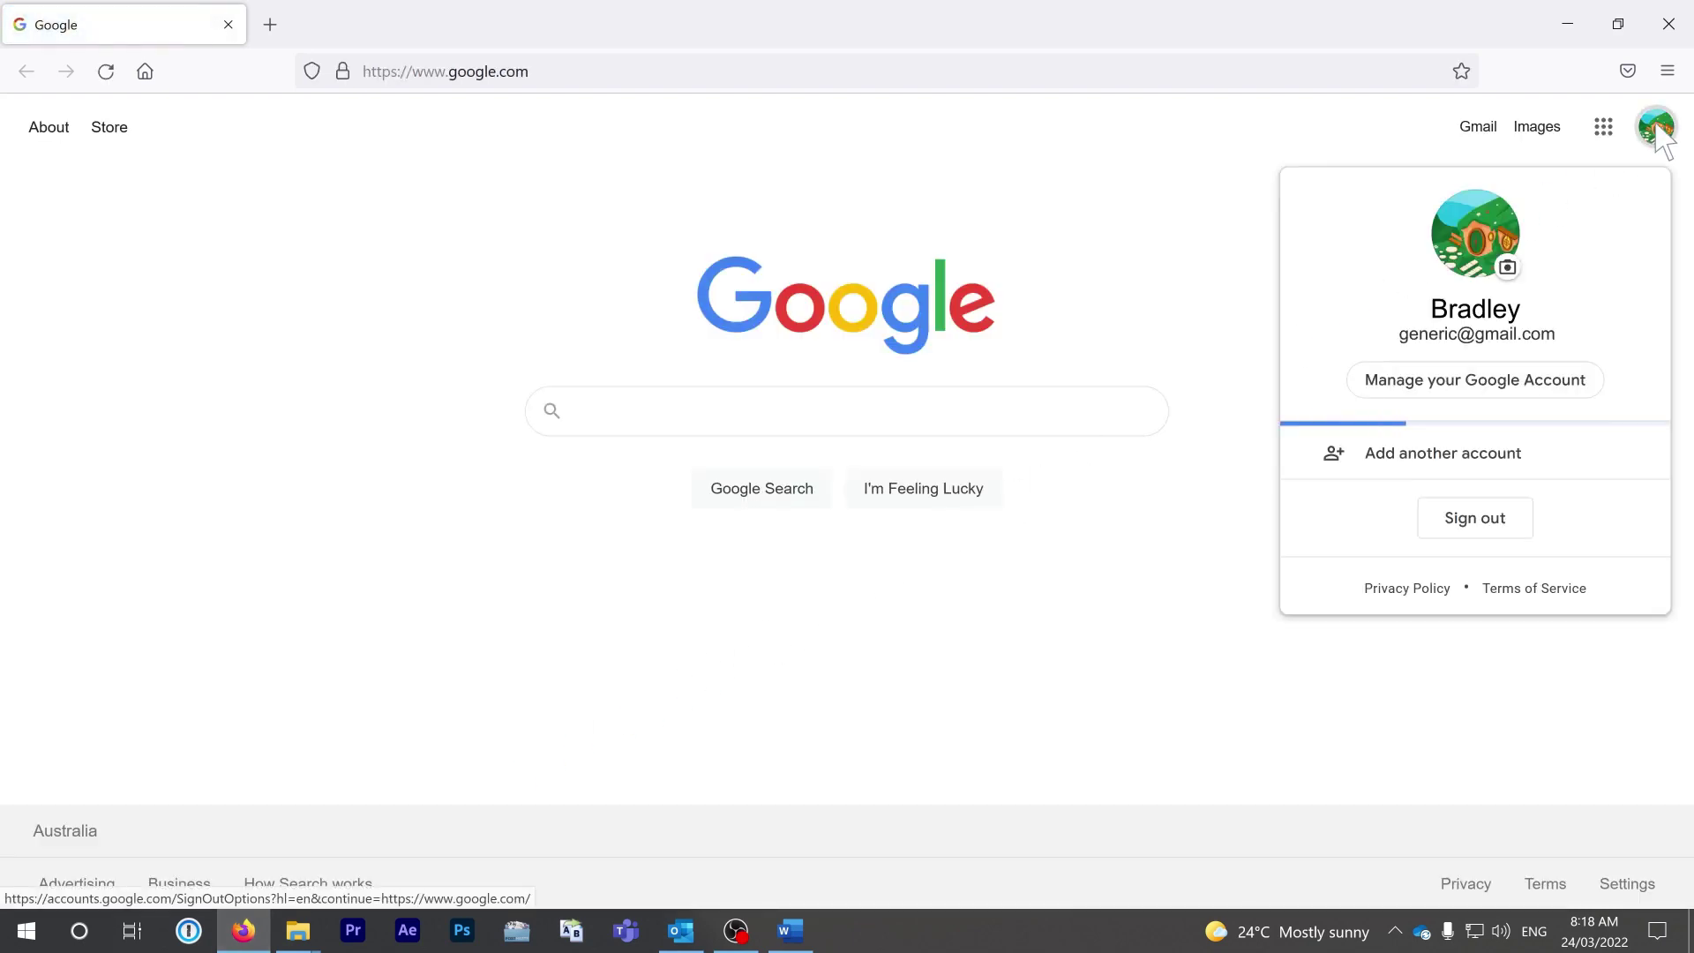
pyautogui.click(1500, 384)
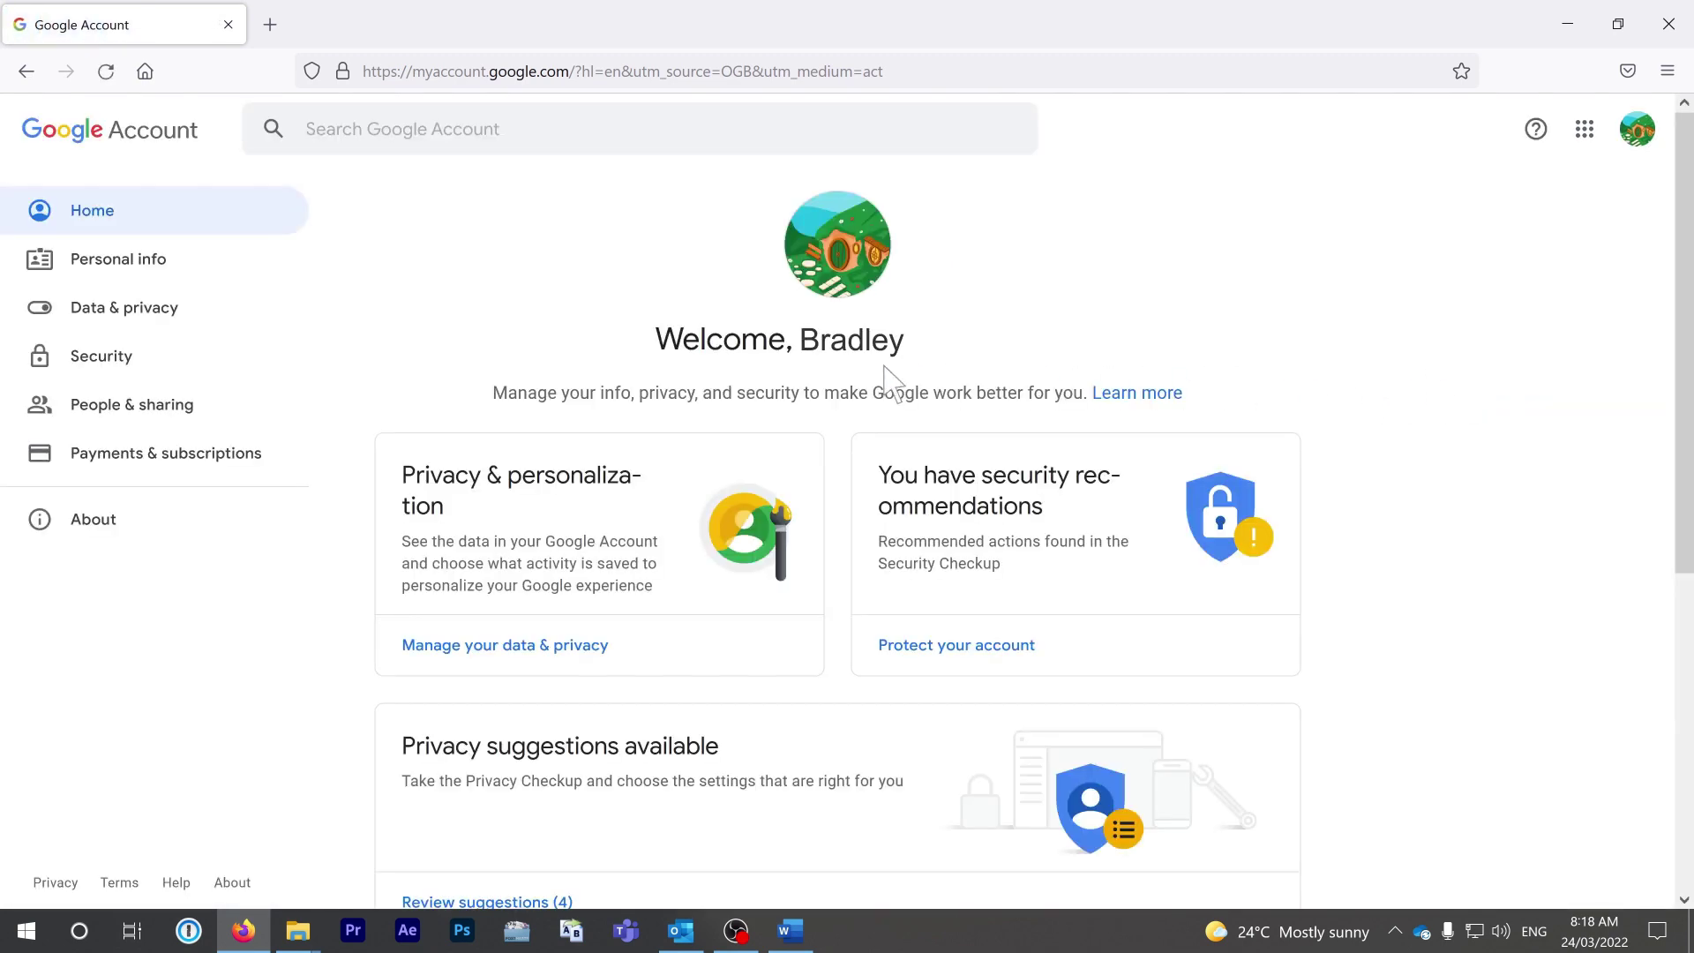
pyautogui.click(117, 365)
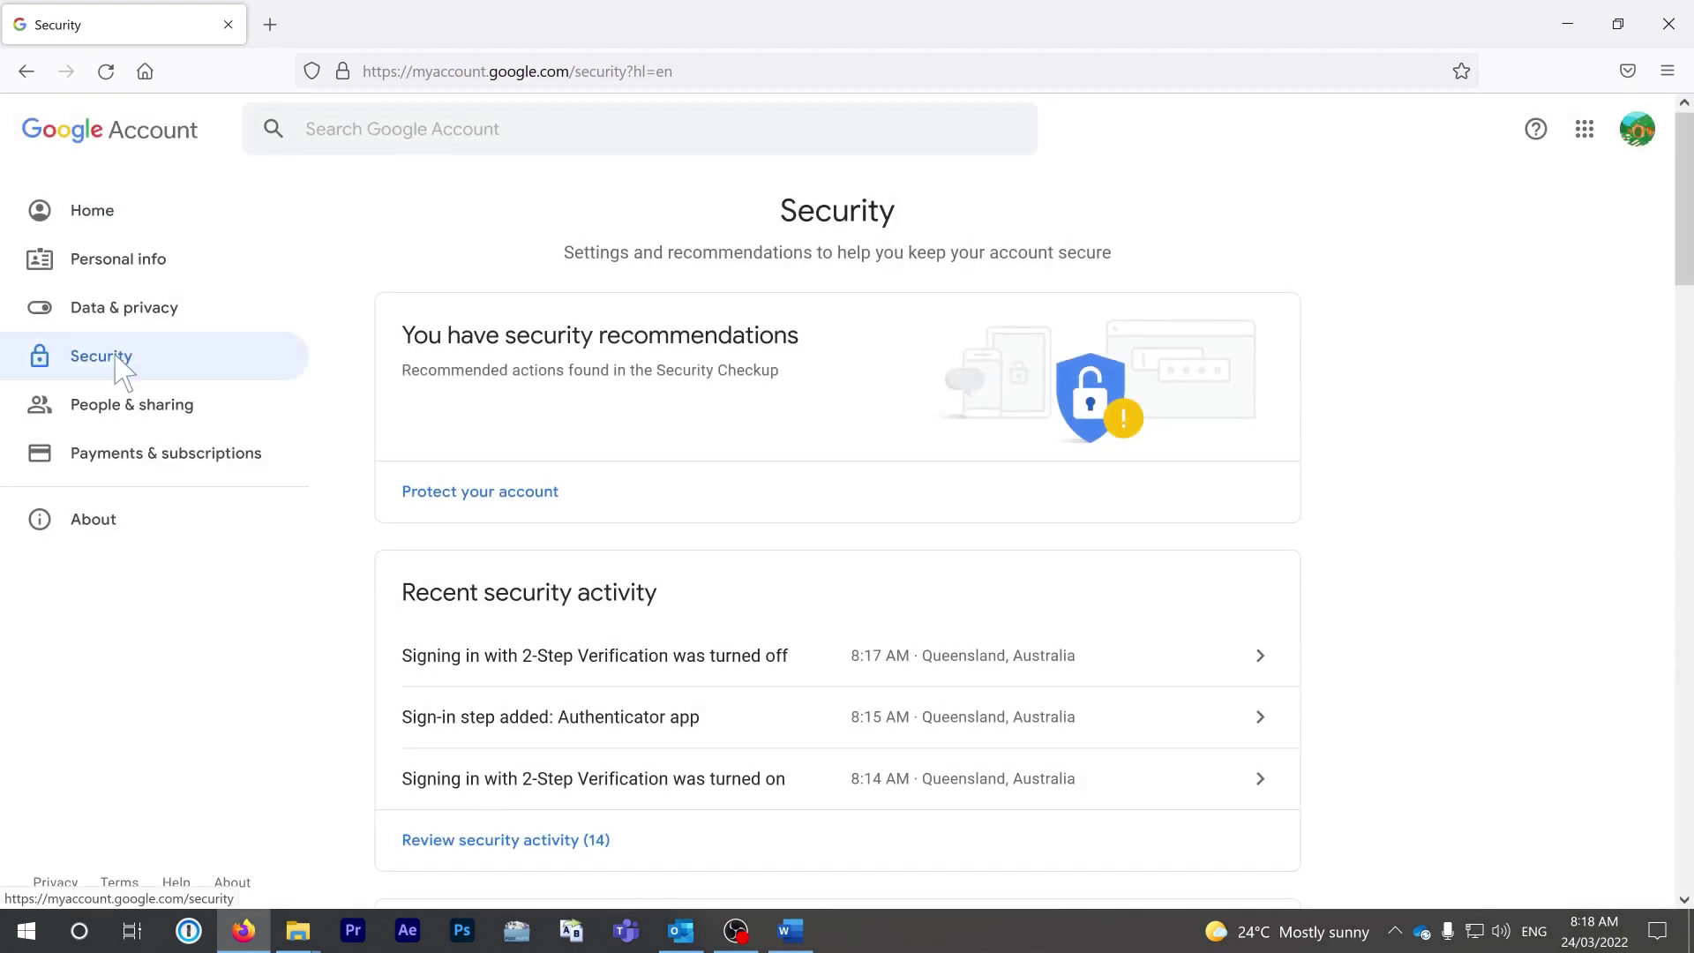
pyautogui.scroll(-2, 117, 365)
pyautogui.scroll(-3, 116, 365)
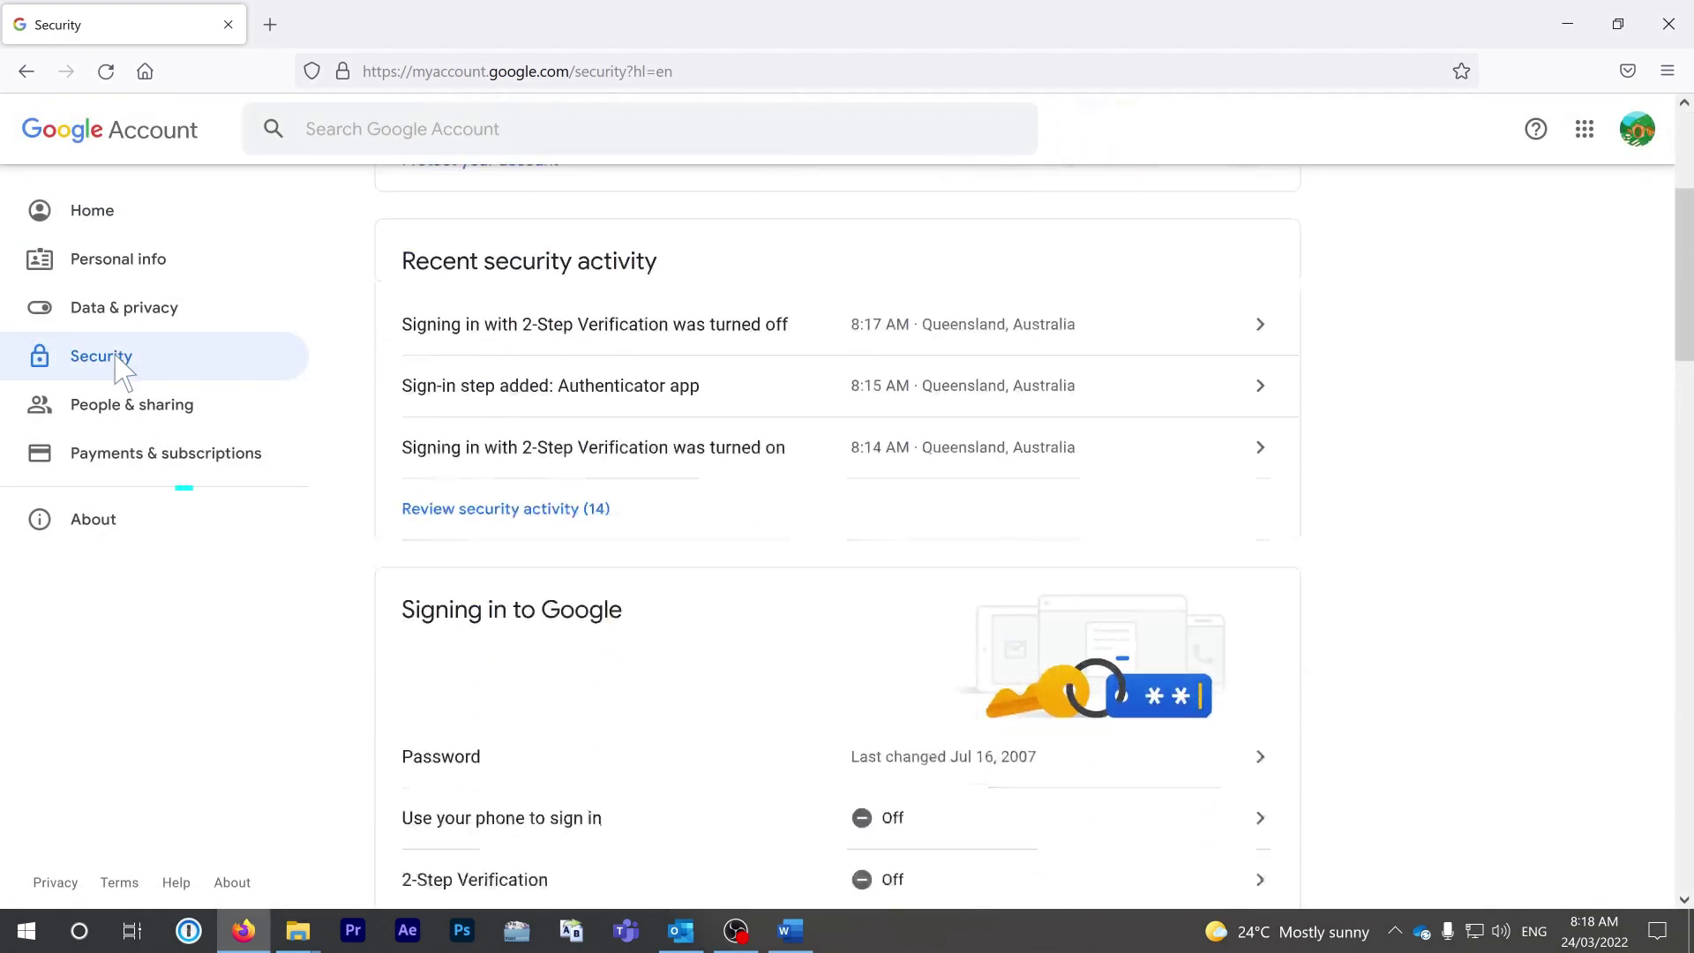
pyautogui.scroll(-1, 116, 365)
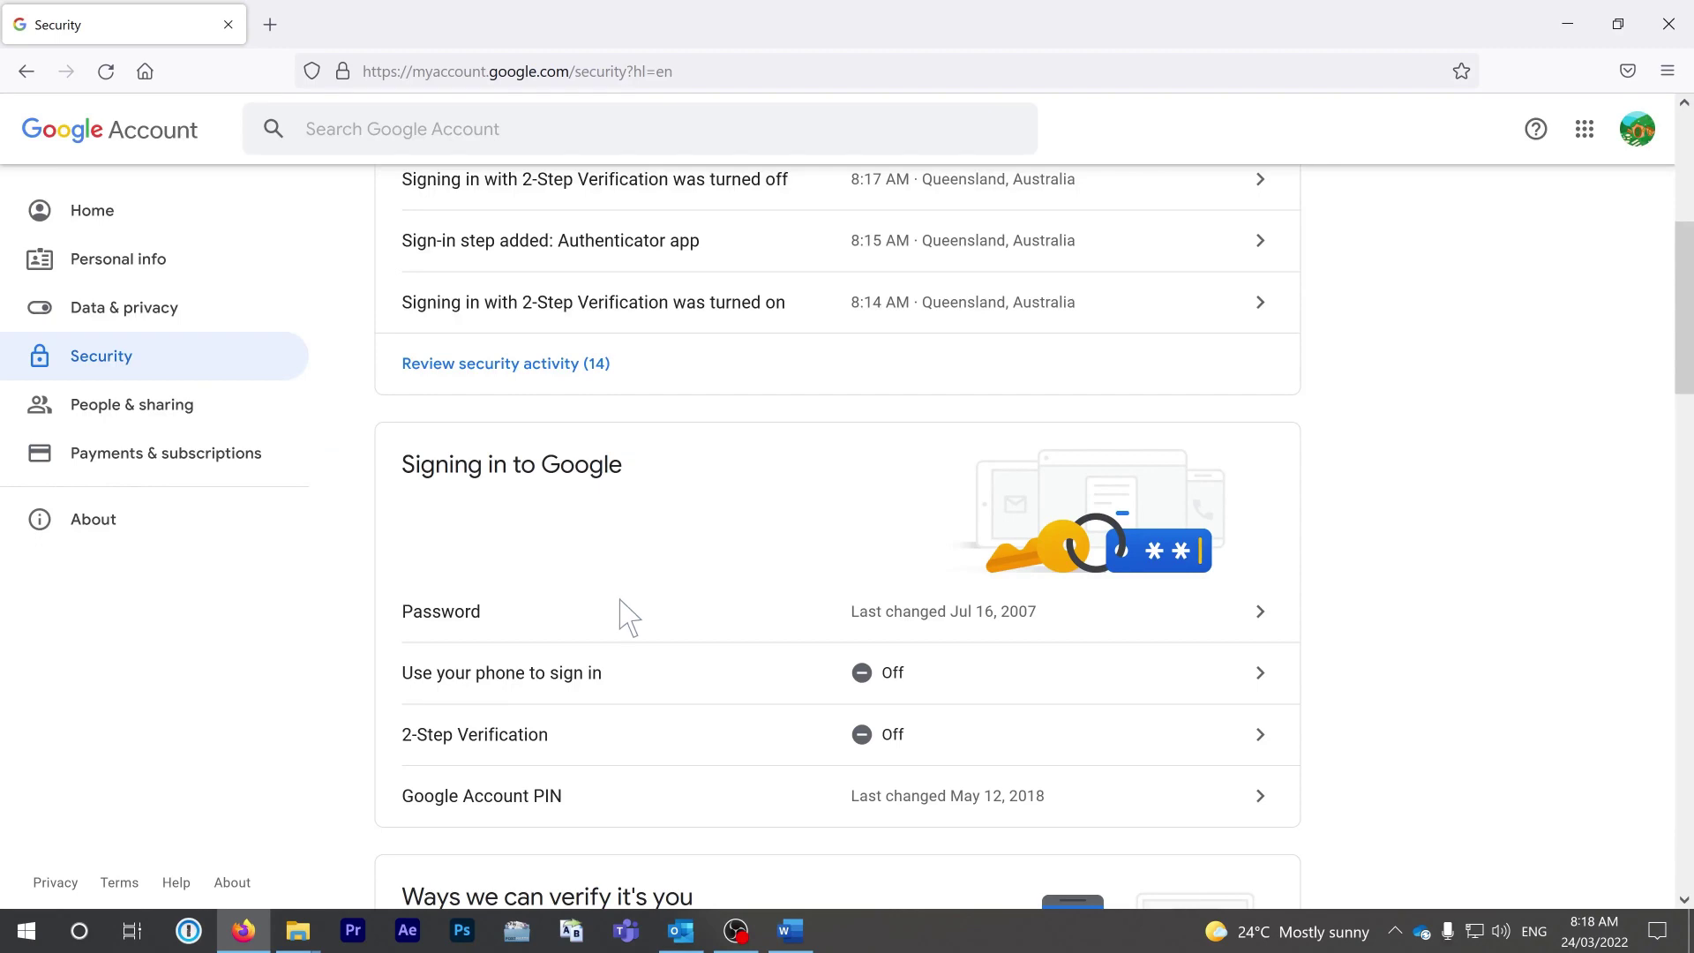
# Start 2-Step Verification setup and confirm the account password.
pyautogui.click(891, 745)
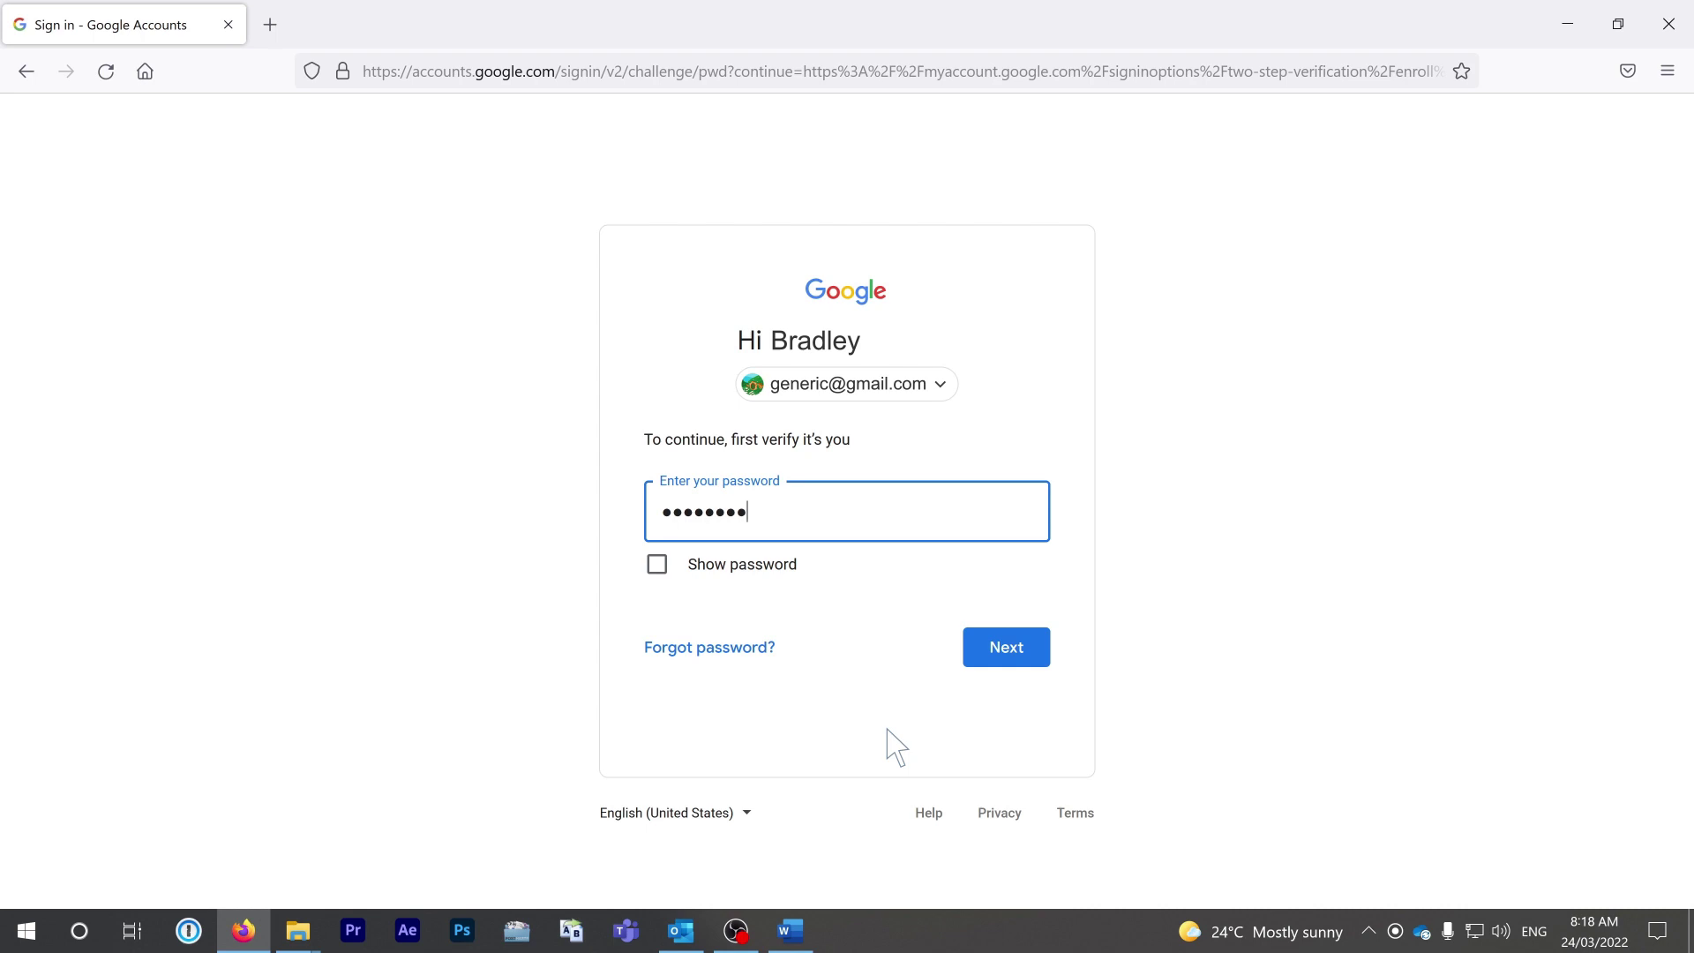
pyautogui.click(1002, 638)
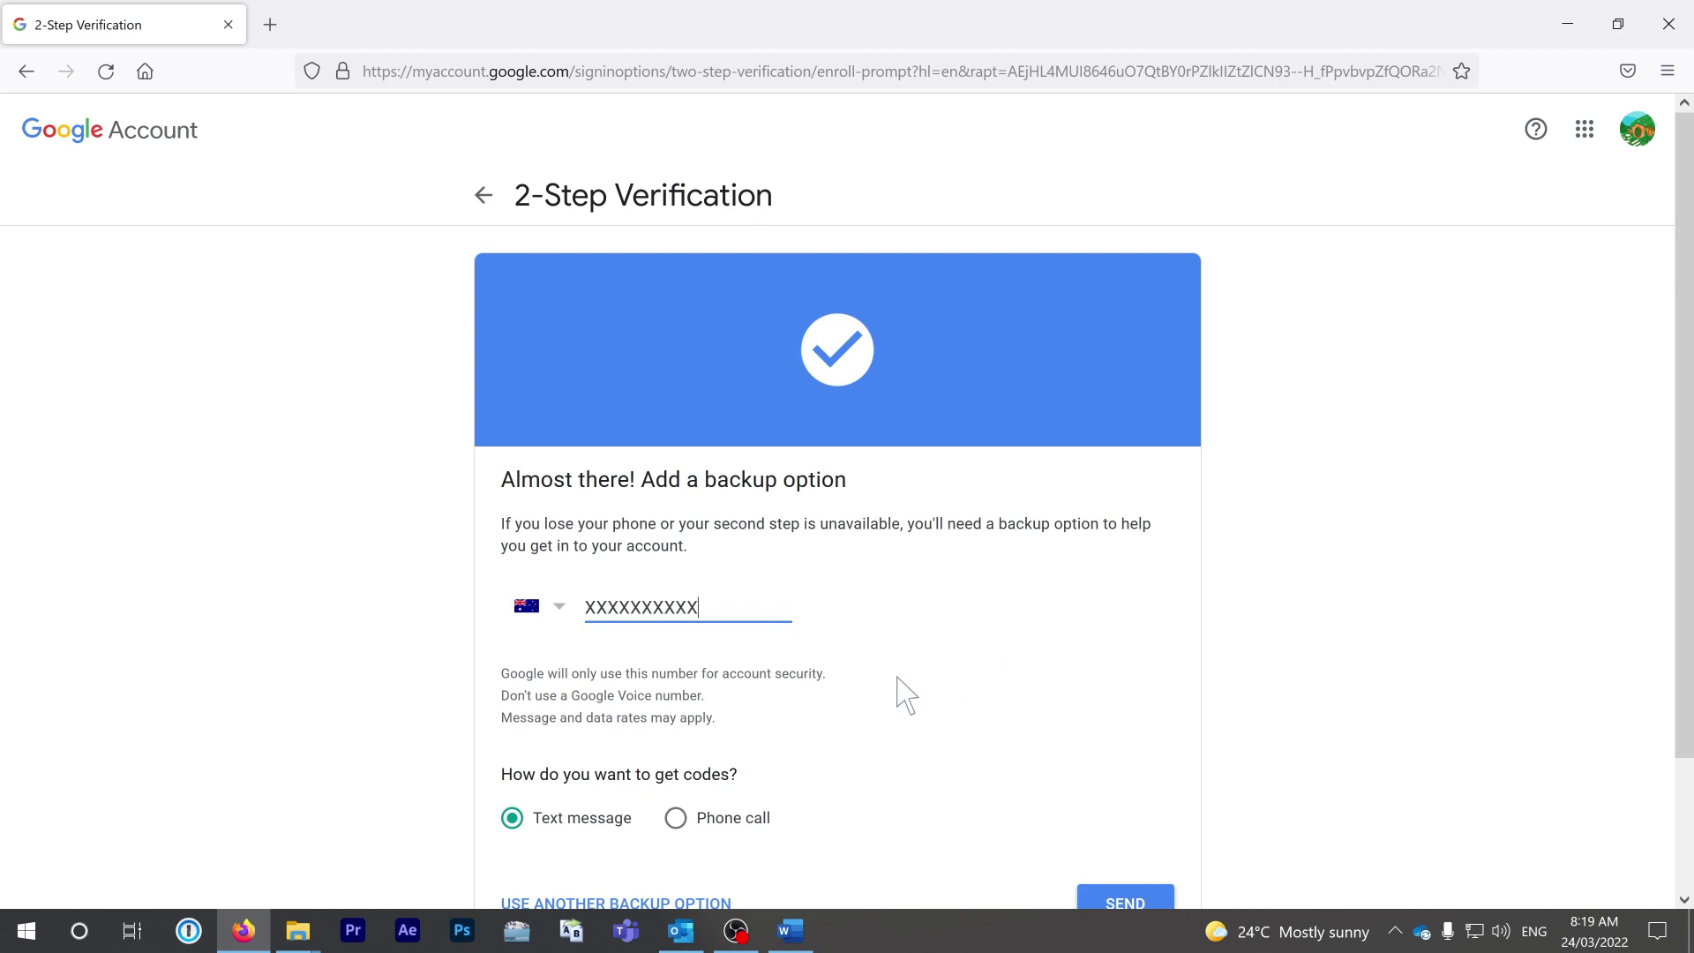
pyautogui.click(511, 818)
pyautogui.scroll(-2, 515, 830)
pyautogui.click(1121, 749)
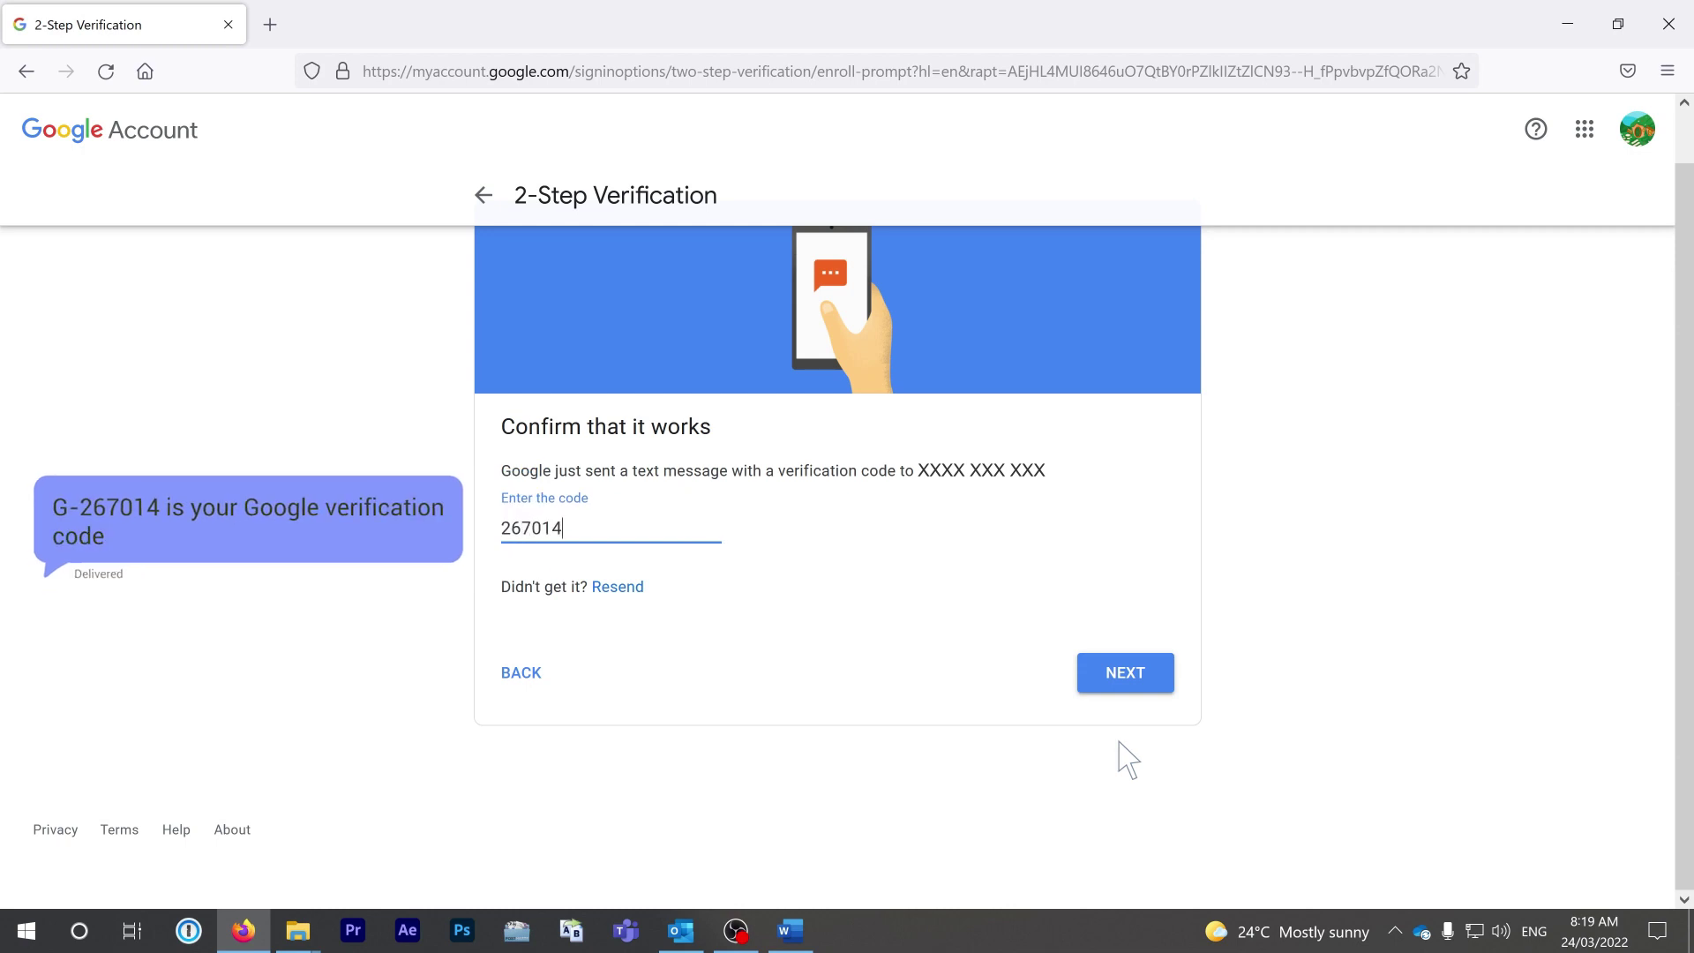
# Submit the texted code, turn on 2-Step Verification, and begin Authenticator app setup.
pyautogui.click(1123, 682)
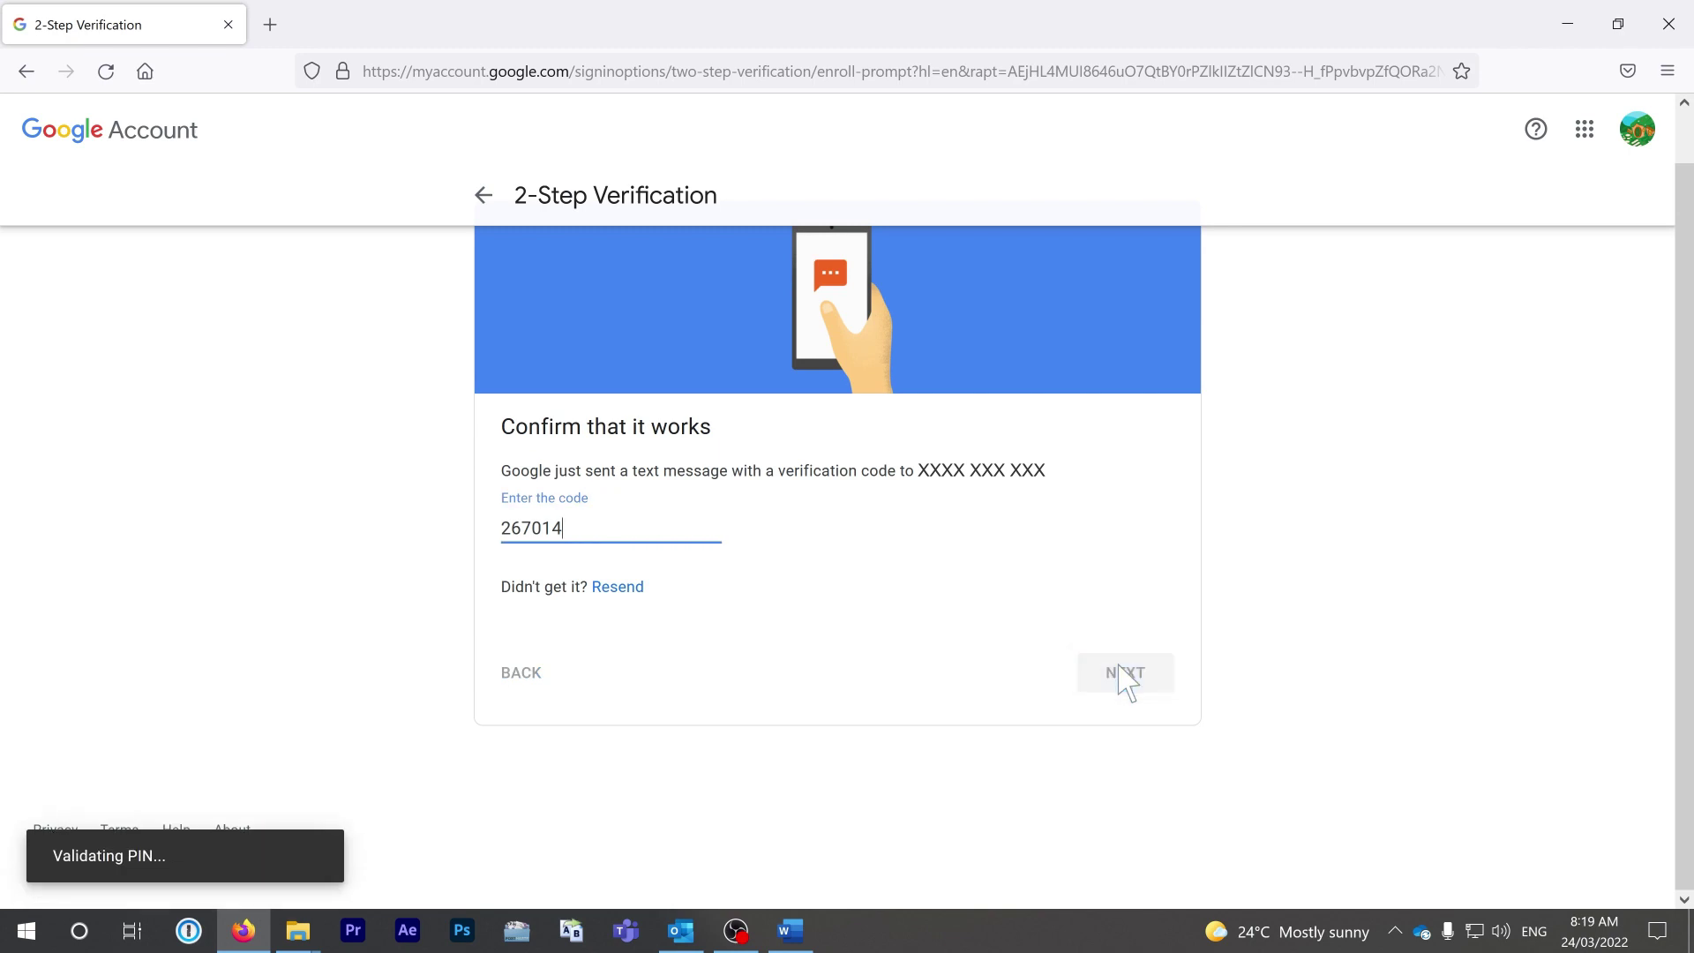
pyautogui.click(1120, 686)
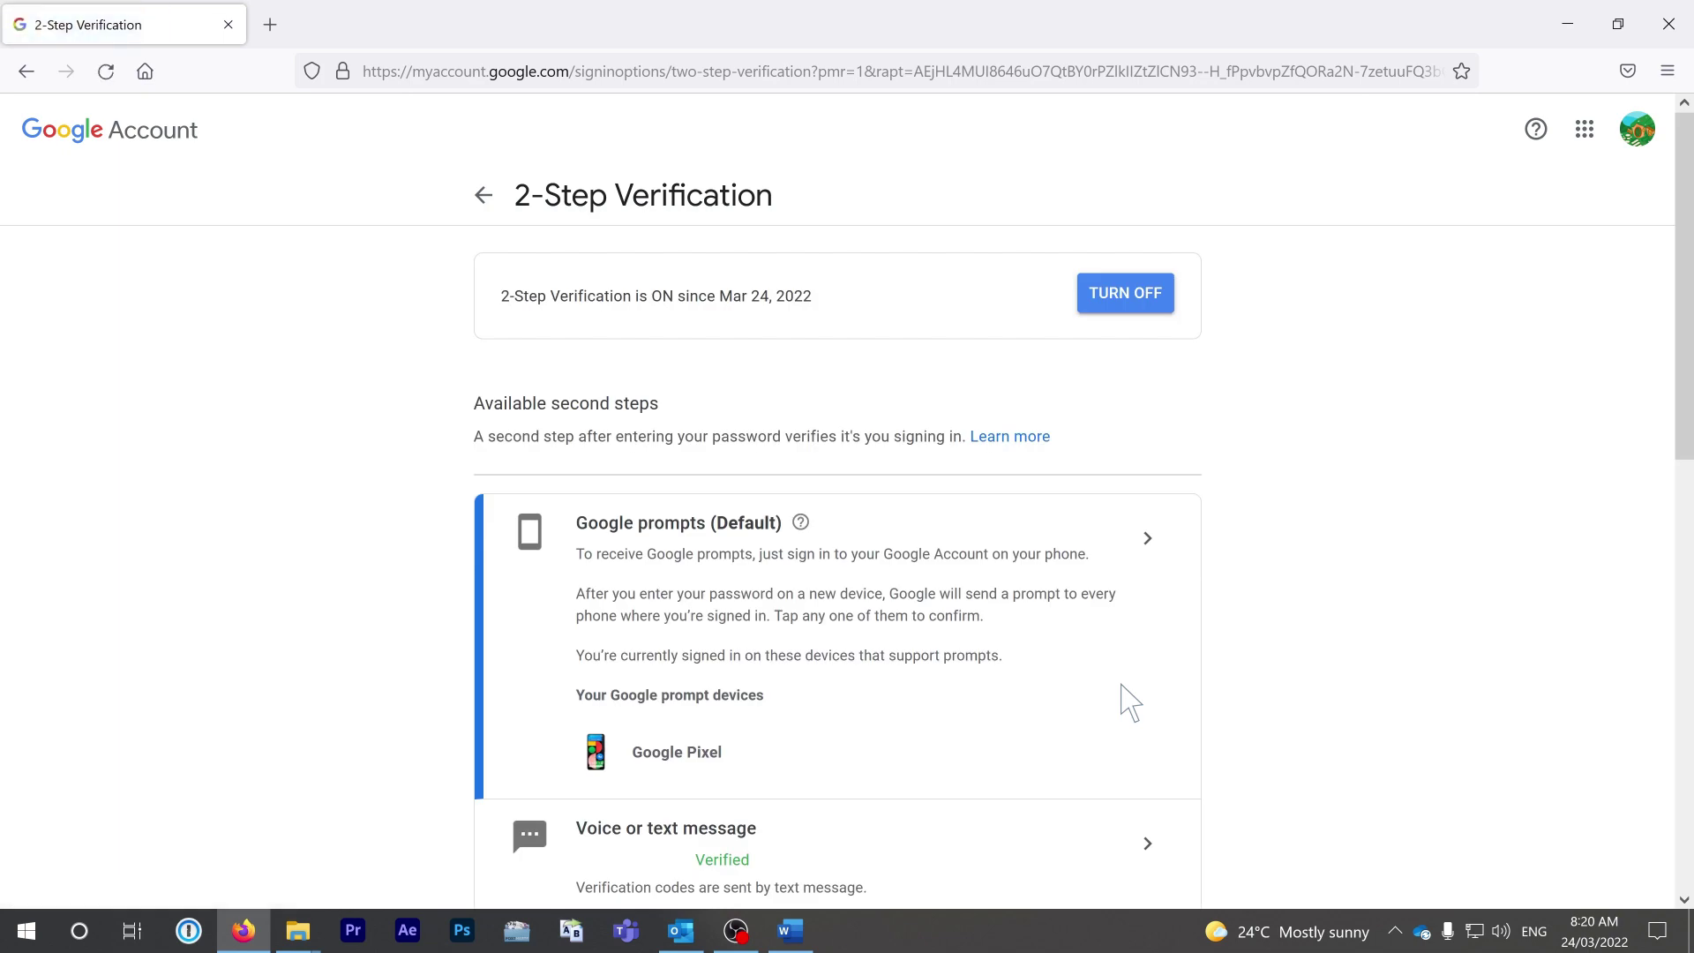
pyautogui.scroll(-1, 1127, 701)
pyautogui.scroll(-4, 1128, 701)
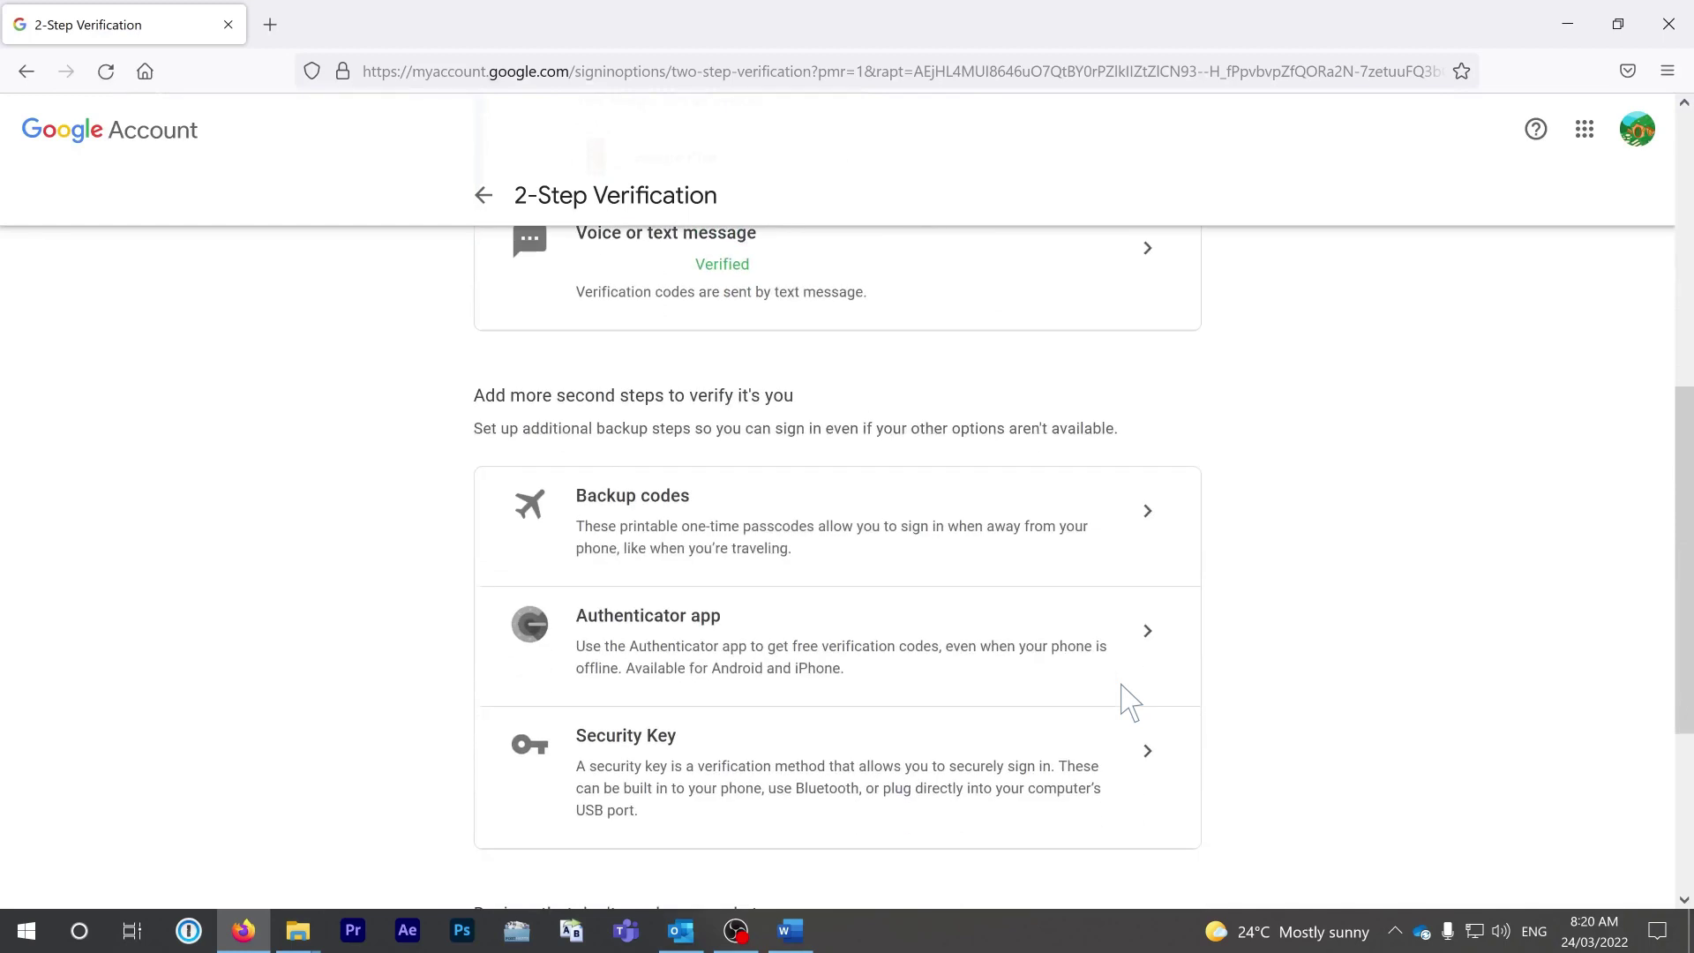
pyautogui.click(1146, 631)
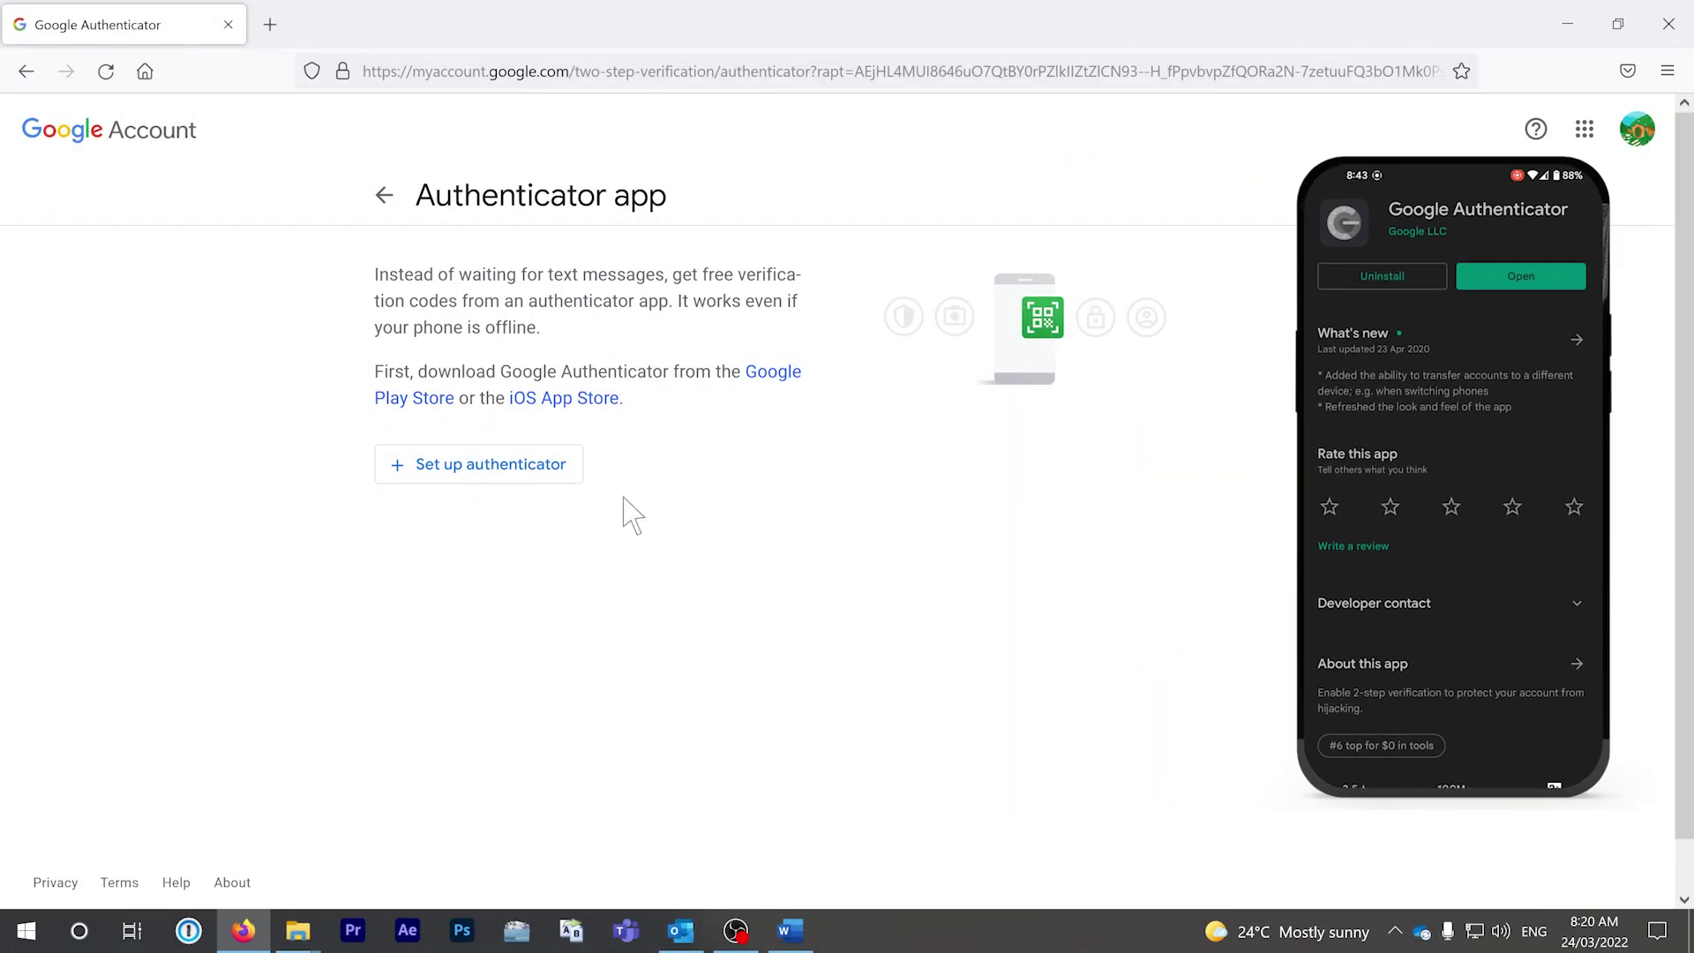
# Start authenticator setup to show a QR code for Google Authenticator to scan.
pyautogui.click(484, 467)
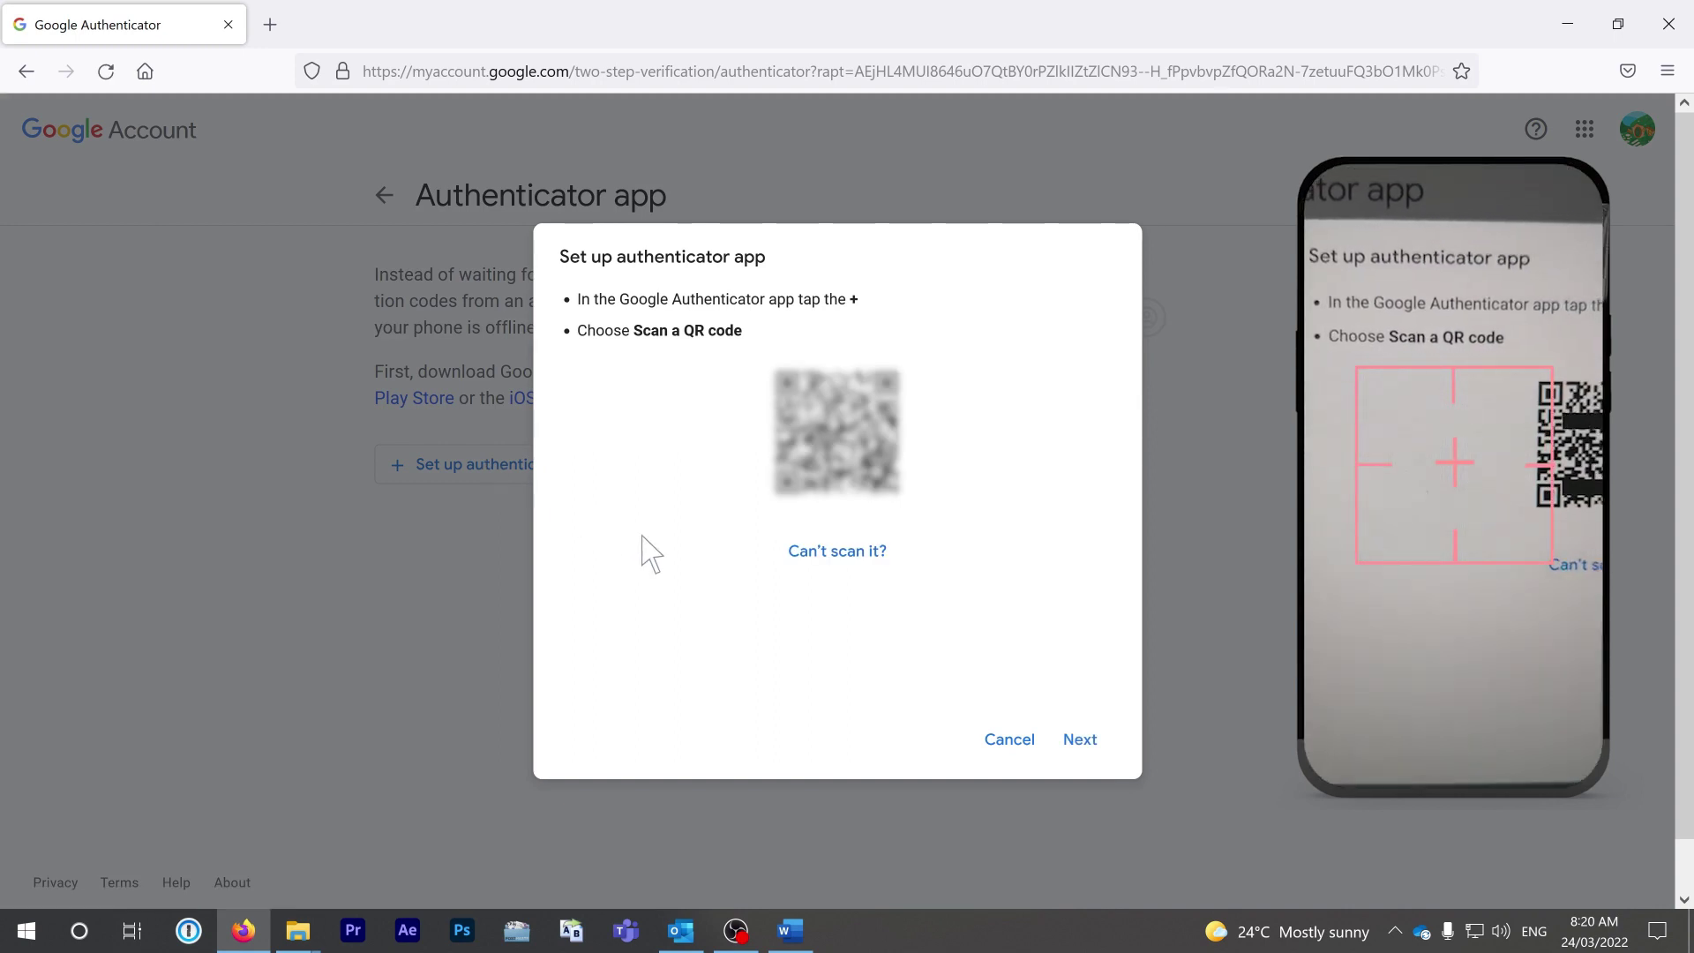
# Verify the Authenticator app's 6-digit code to add it as the account's authenticator.
pyautogui.click(1082, 743)
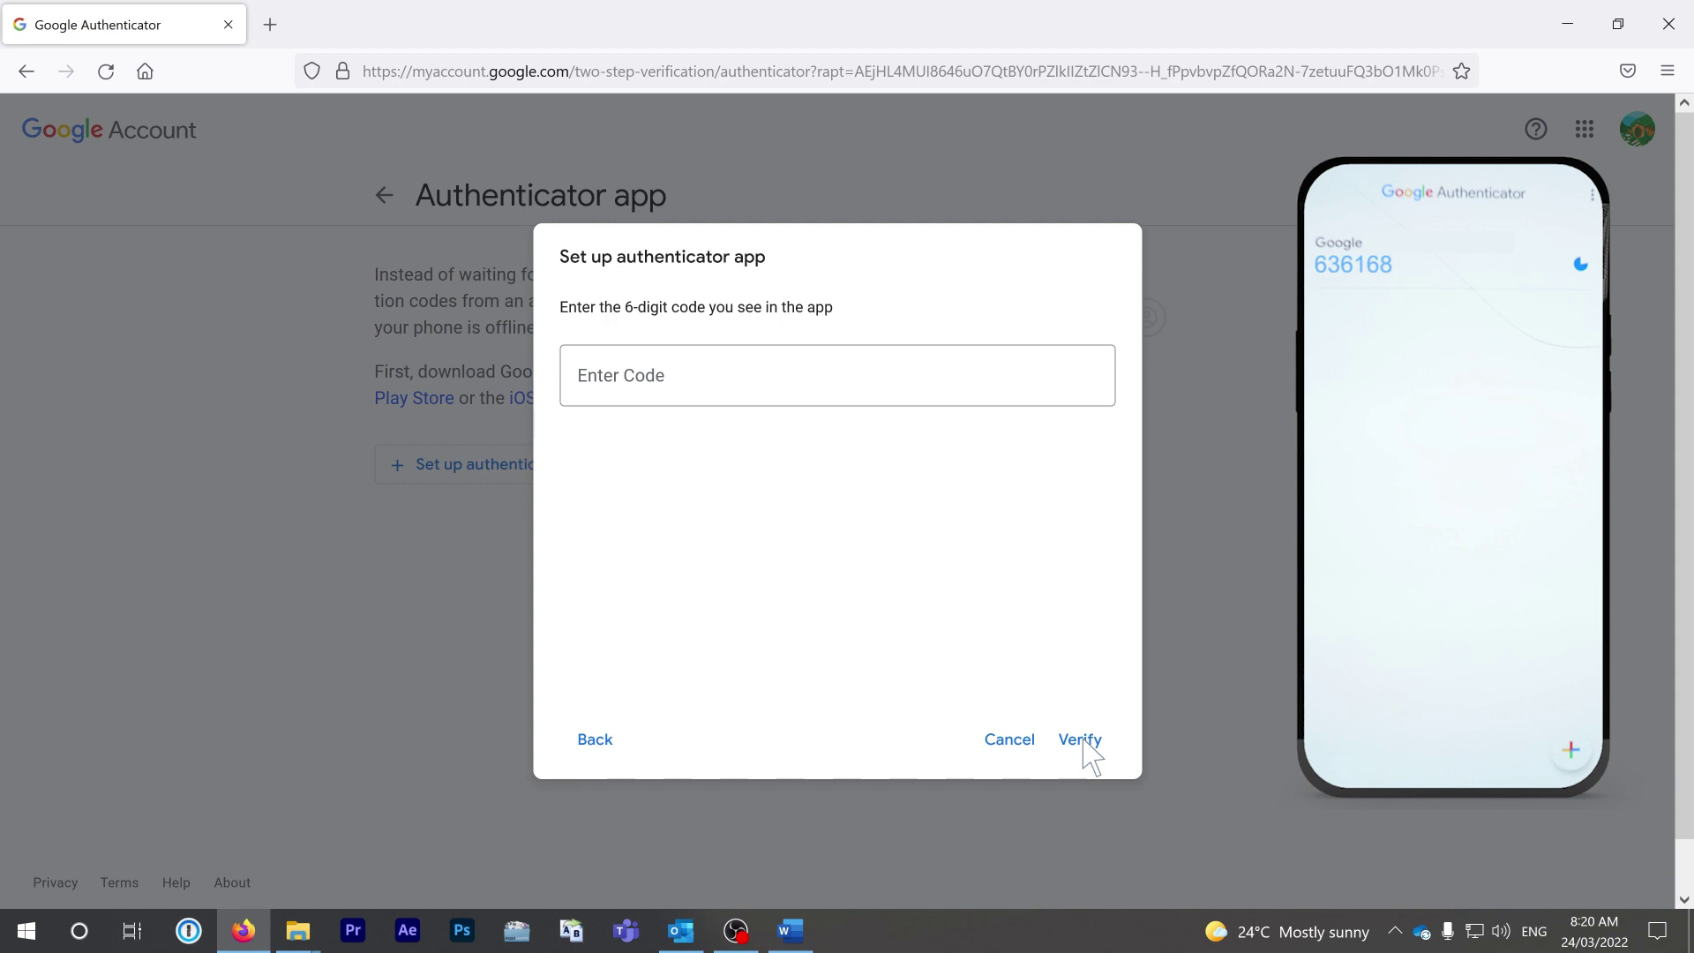
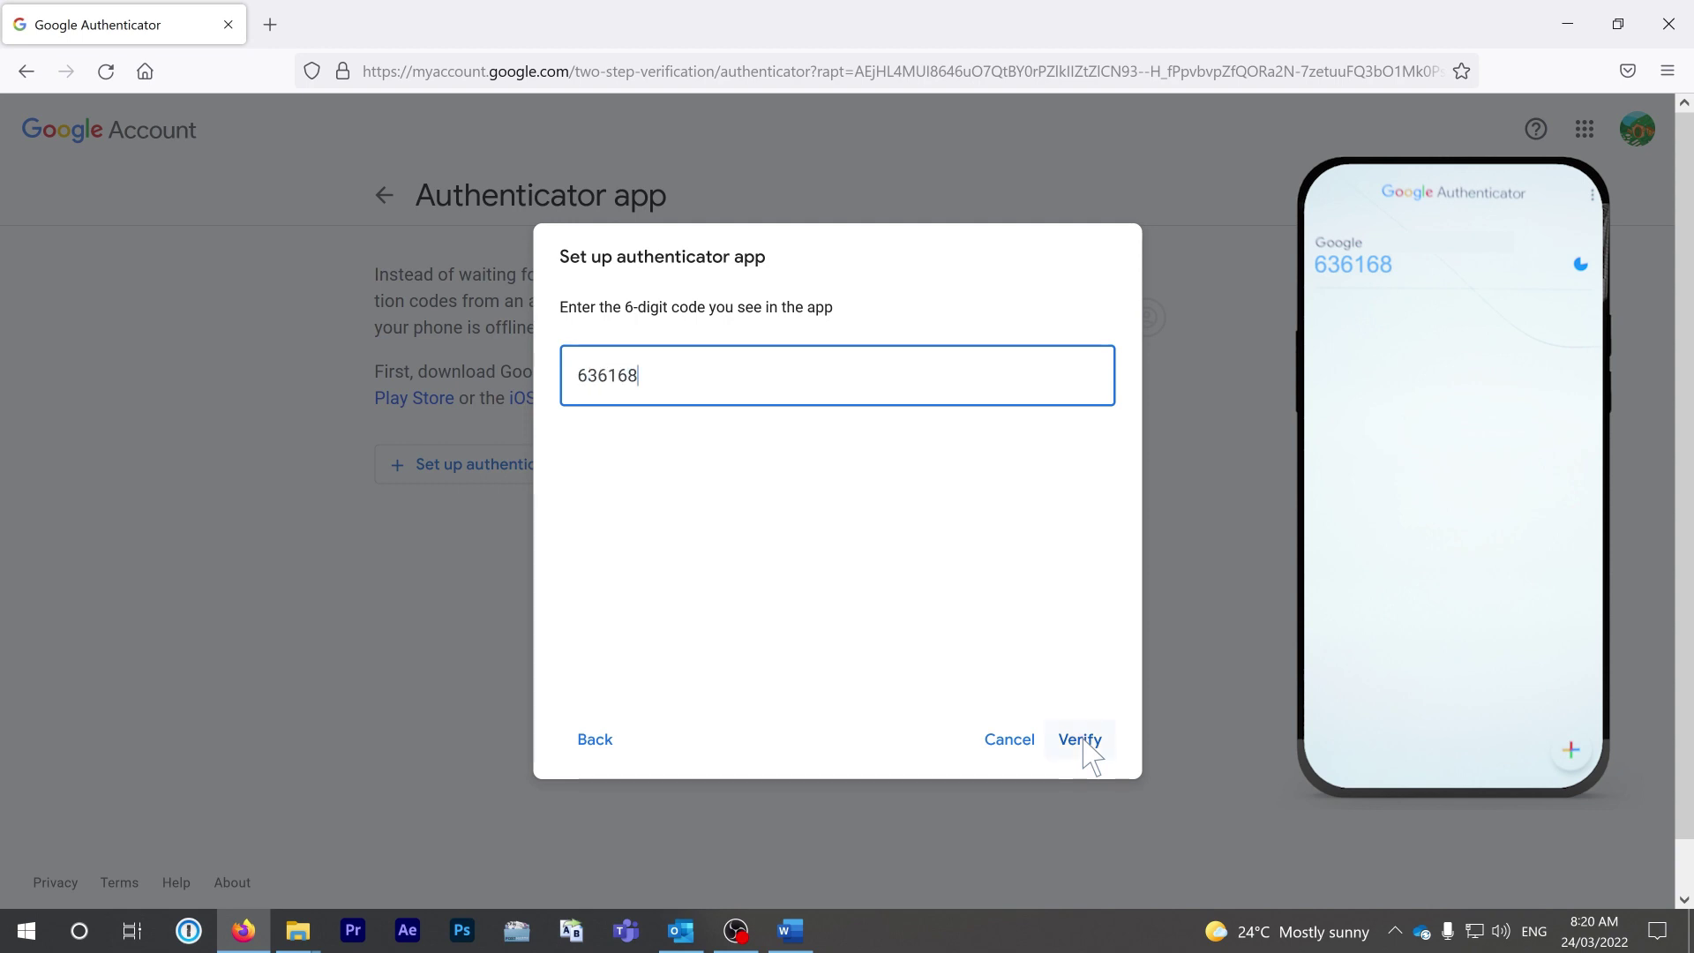
pyautogui.click(1083, 745)
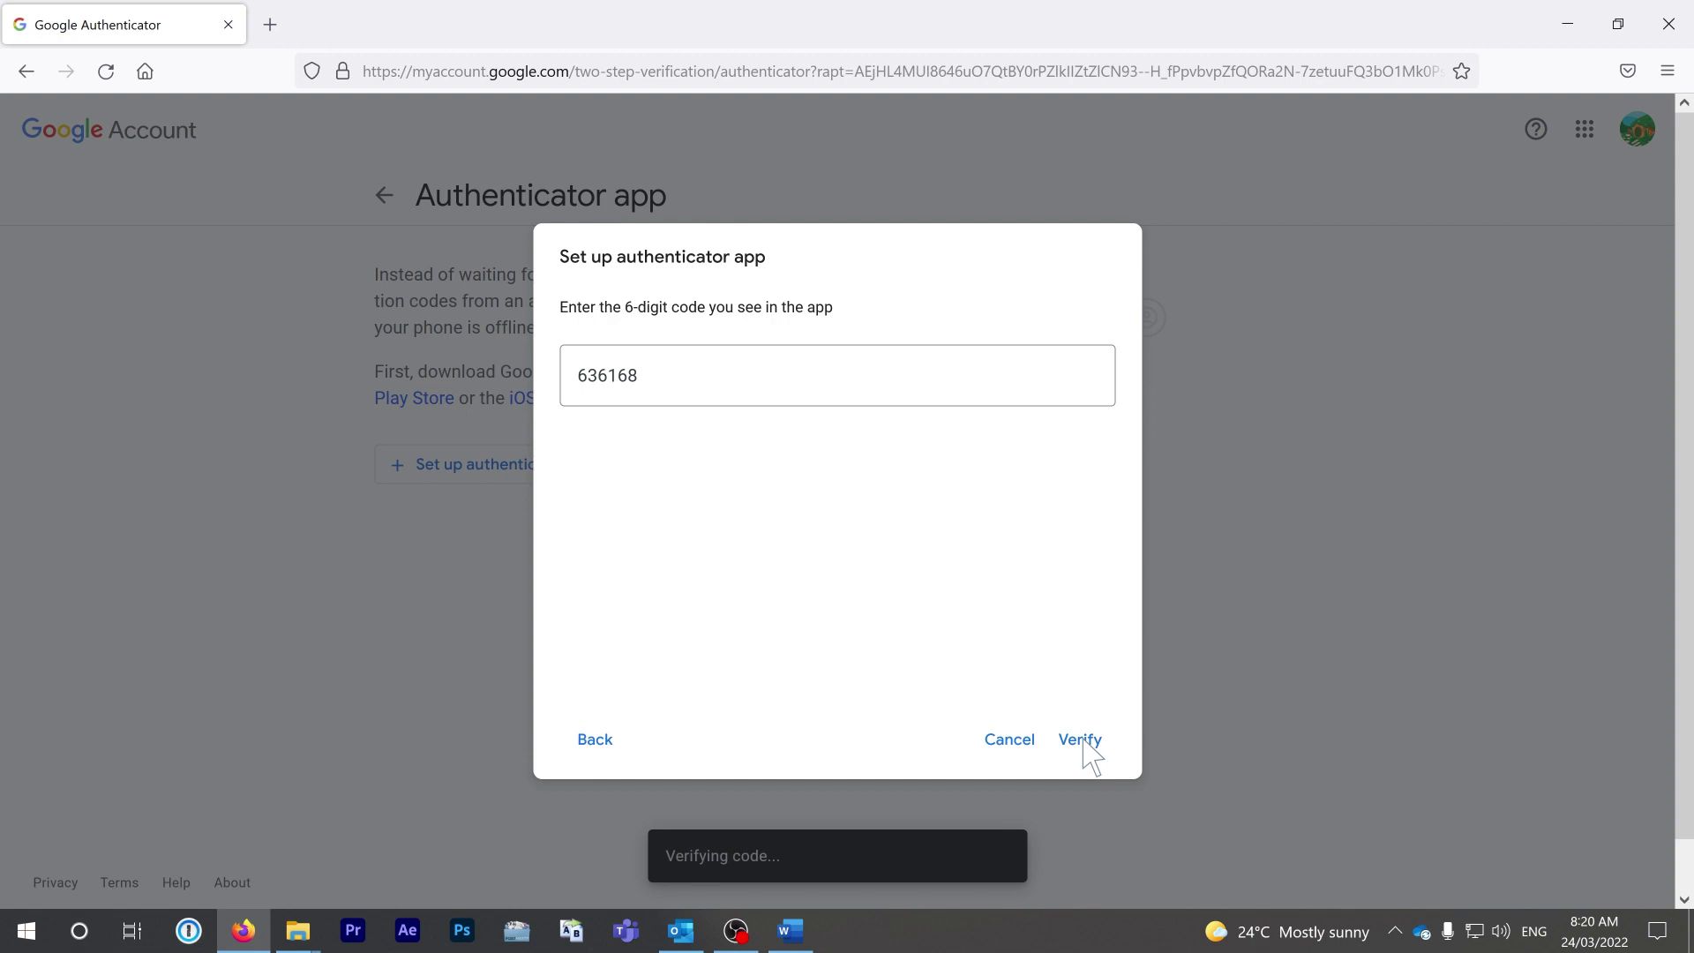